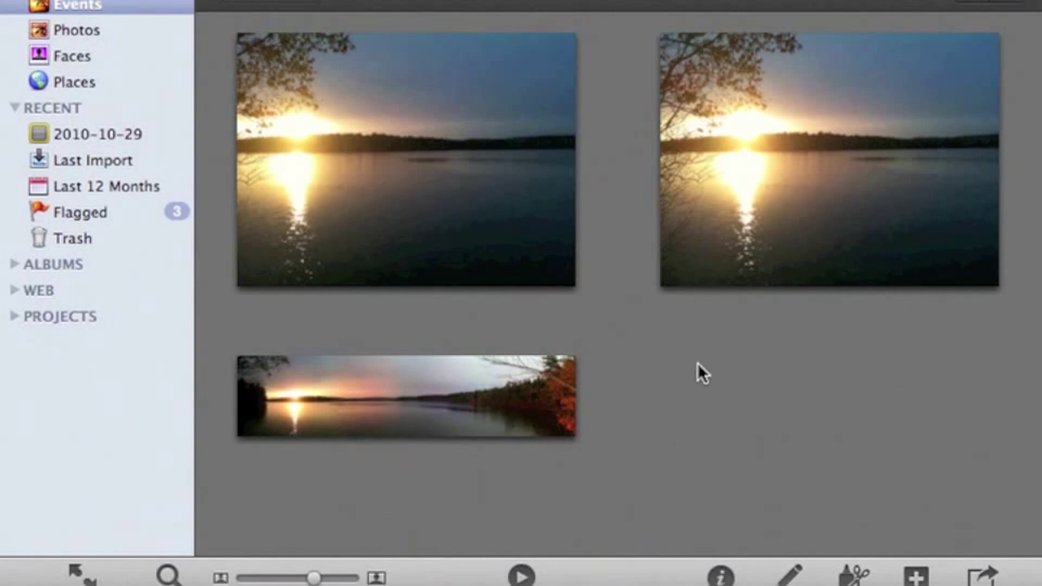
# Select the right-hand sunset photo IMG_0559 and show its Info pane with the Halifax map
pyautogui.moveTo(725, 304)
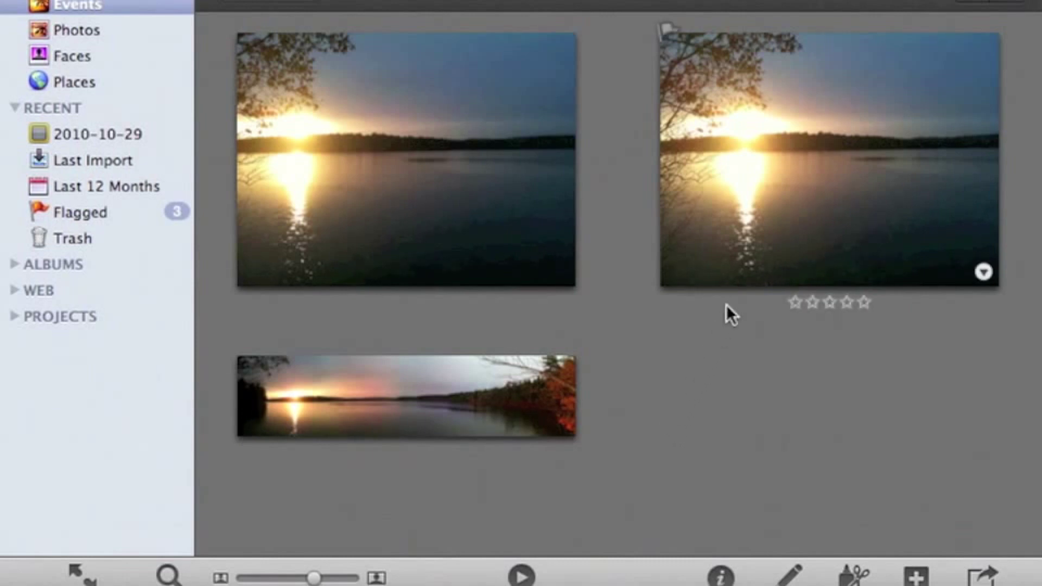
pyautogui.click(725, 246)
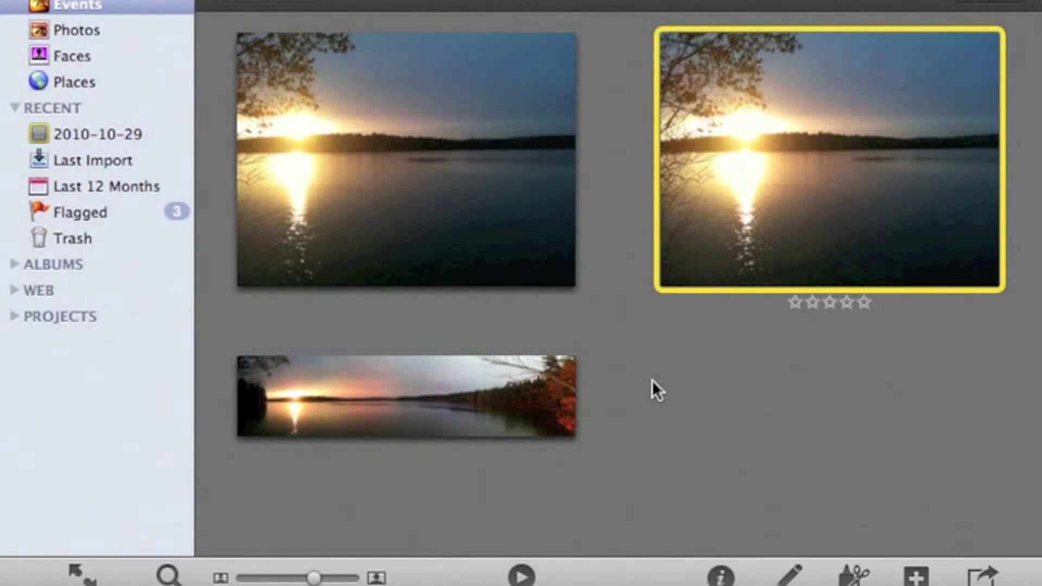
pyautogui.press('super+i')
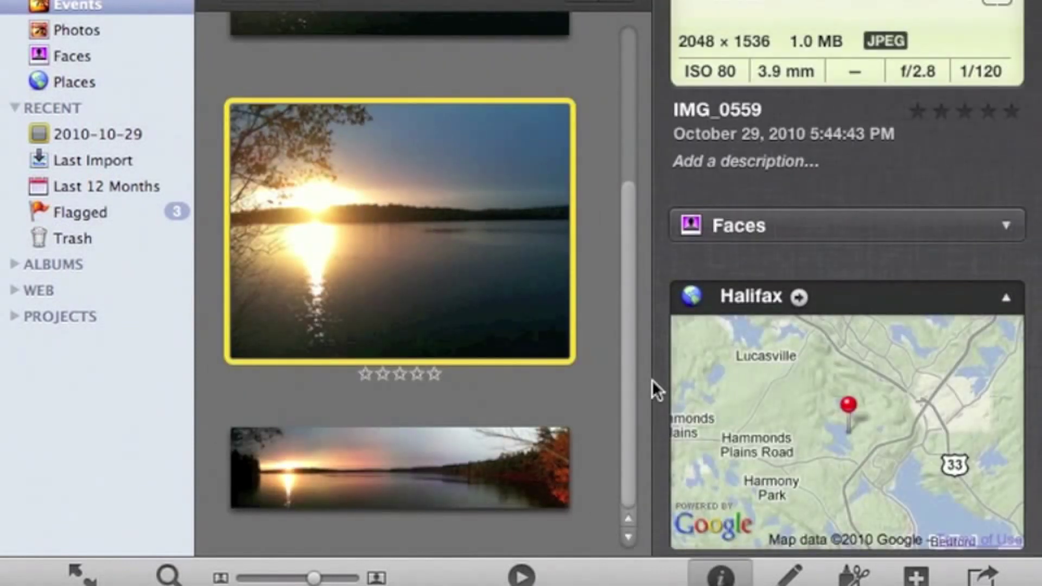
pyautogui.moveTo(735, 399)
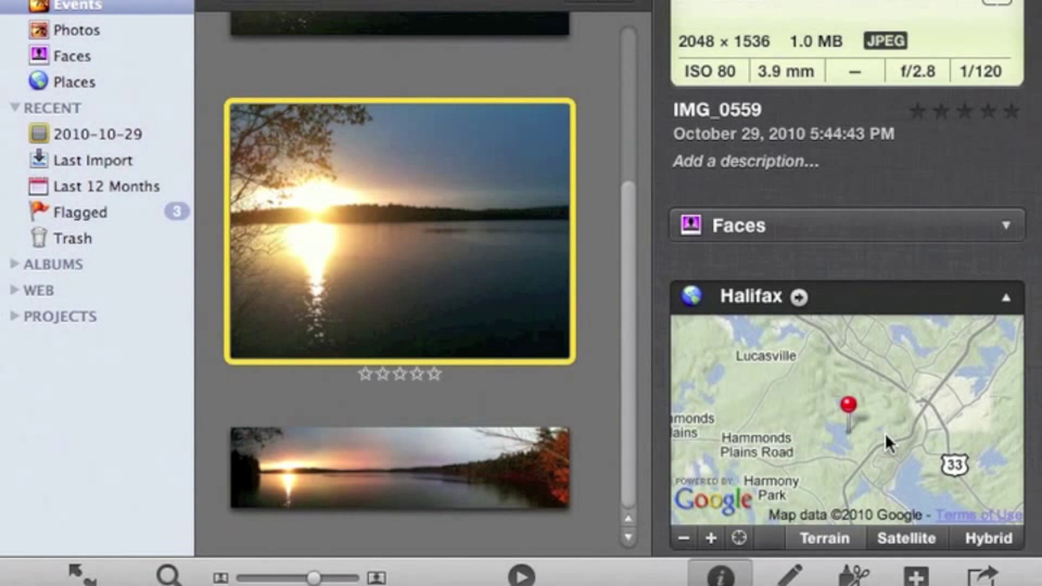
pyautogui.click(684, 538)
pyautogui.click(684, 539)
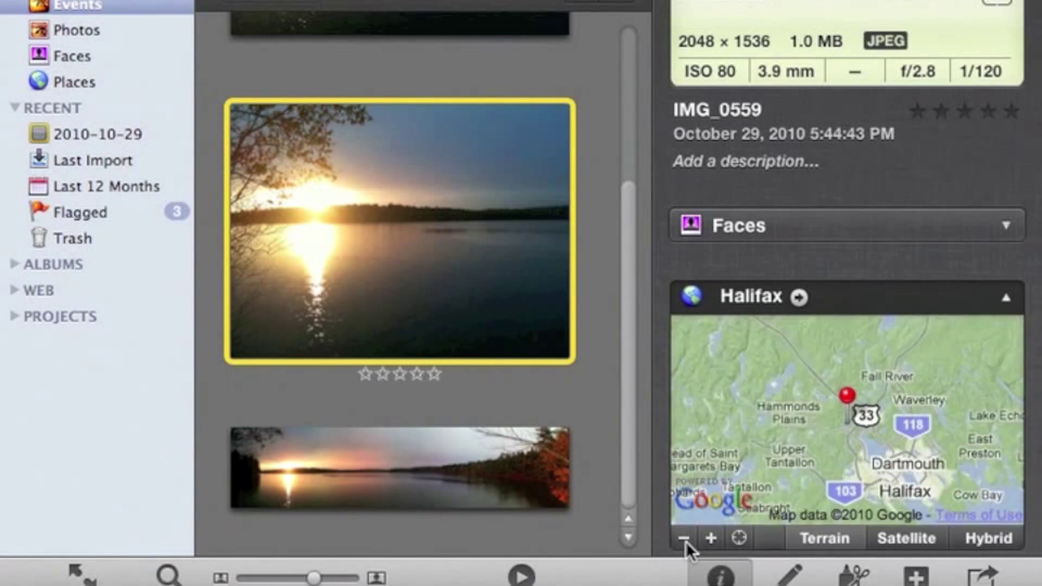
pyautogui.click(684, 538)
pyautogui.click(684, 539)
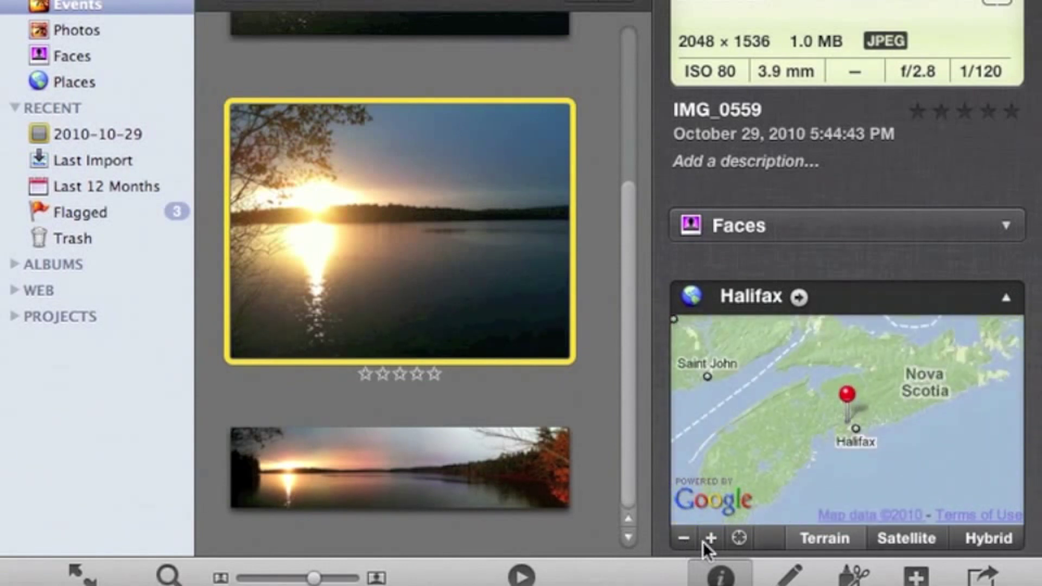
pyautogui.click(711, 538)
pyautogui.click(711, 538)
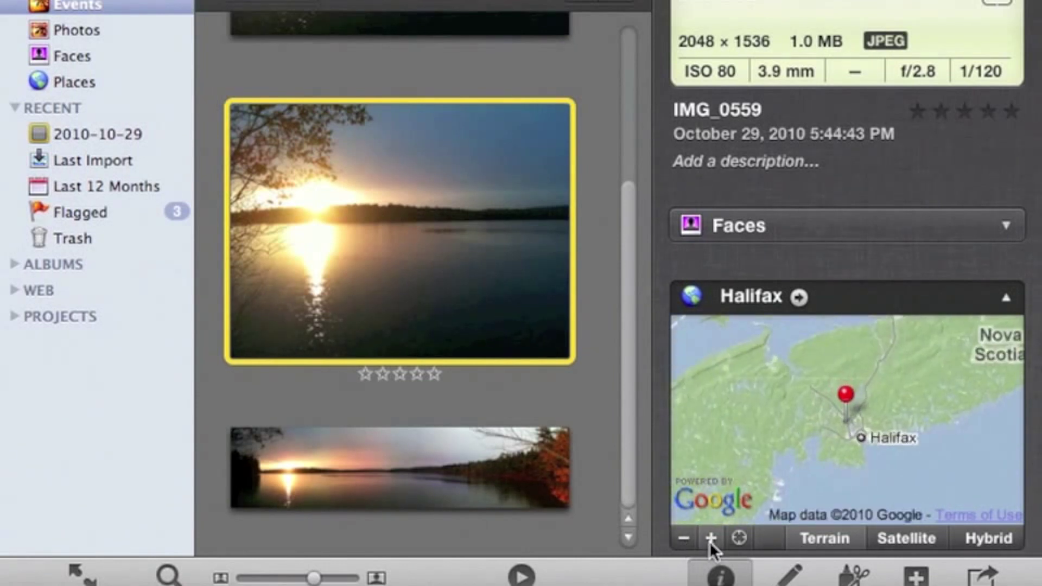
pyautogui.click(711, 539)
pyautogui.click(711, 539)
pyautogui.click(711, 539)
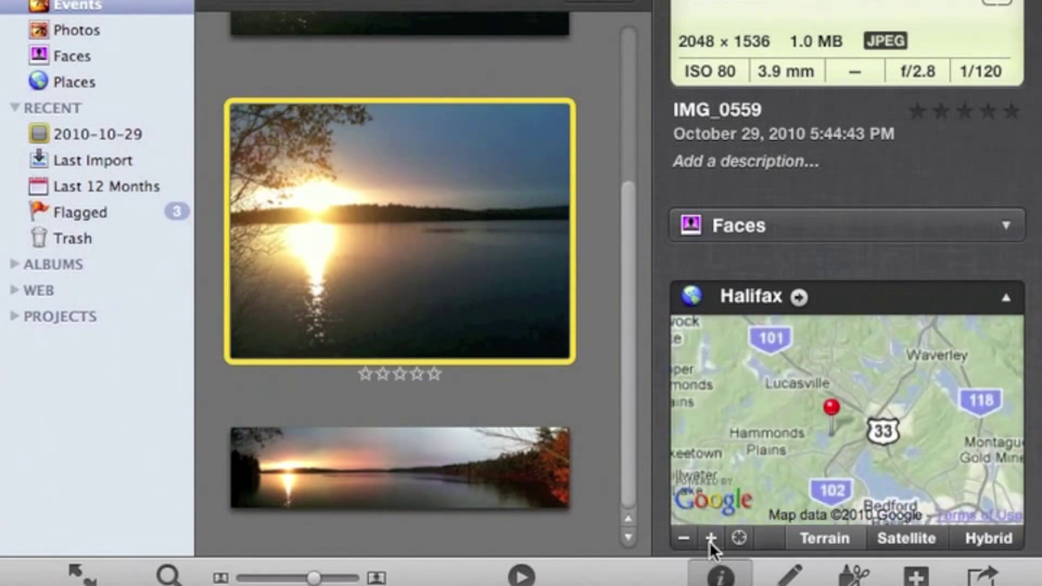
pyautogui.click(711, 539)
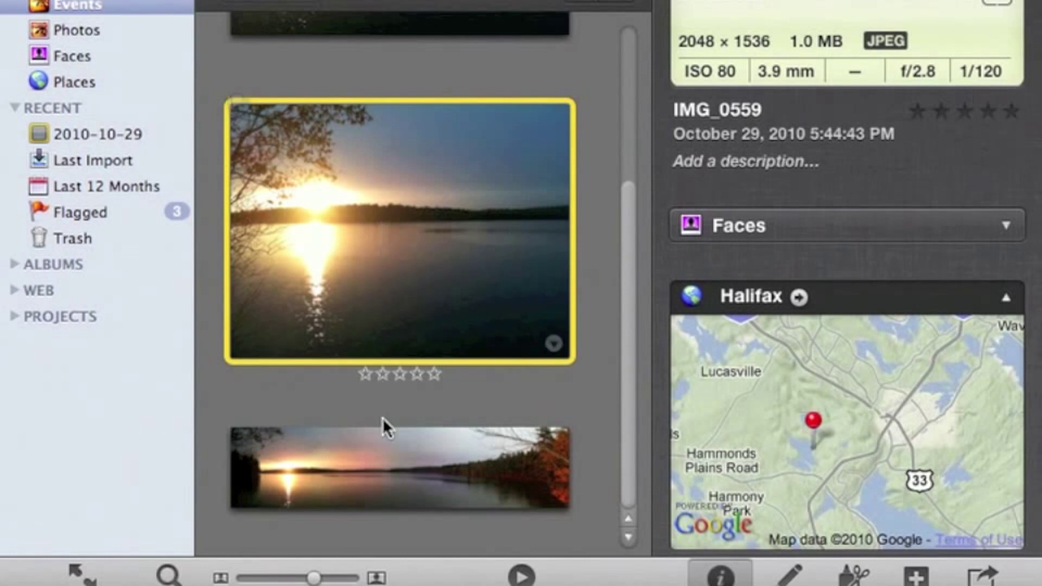
pyautogui.click(372, 459)
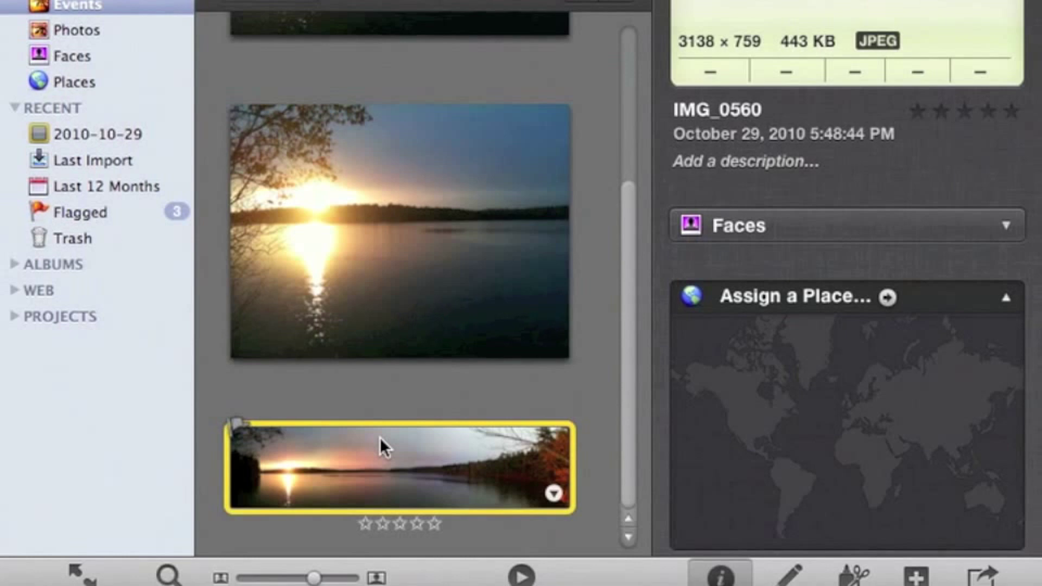
pyautogui.click(394, 267)
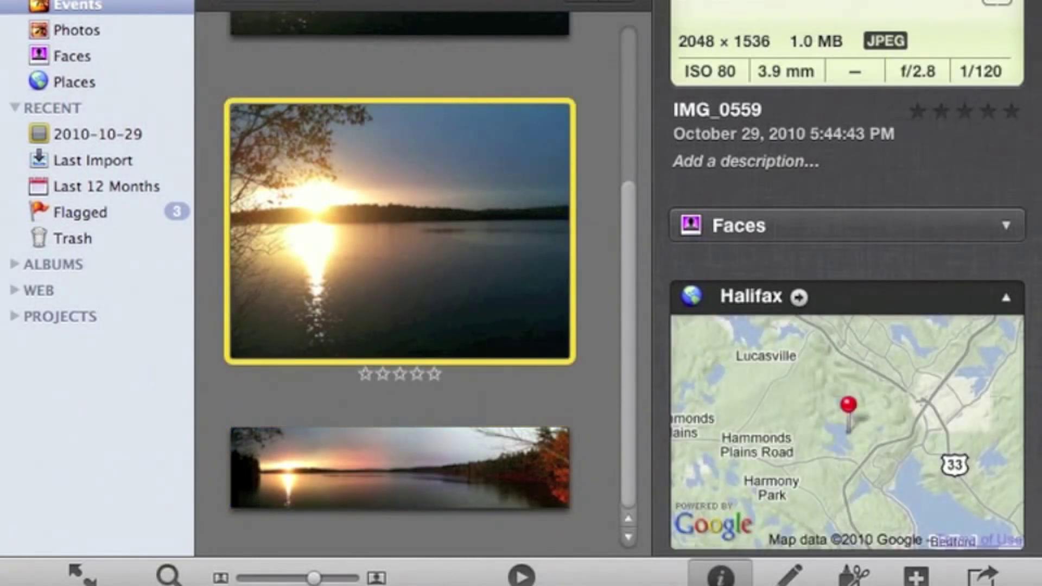
# Export IMG_0559 with Kind set to Original, proceeding to the save location dialog
pyautogui.click(163, 0)
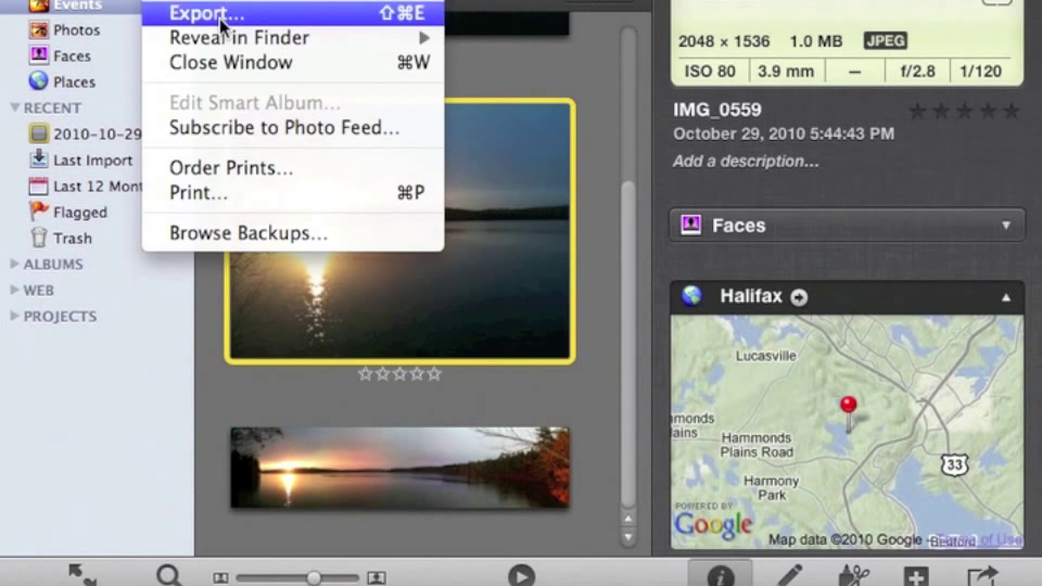
pyautogui.moveTo(224, 37)
pyautogui.click(230, 20)
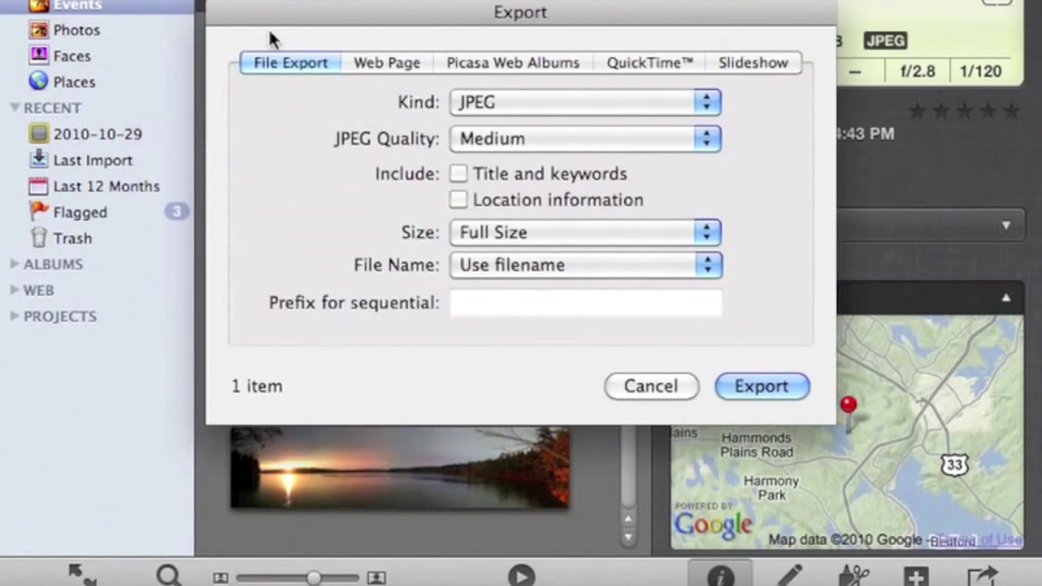
pyautogui.click(532, 101)
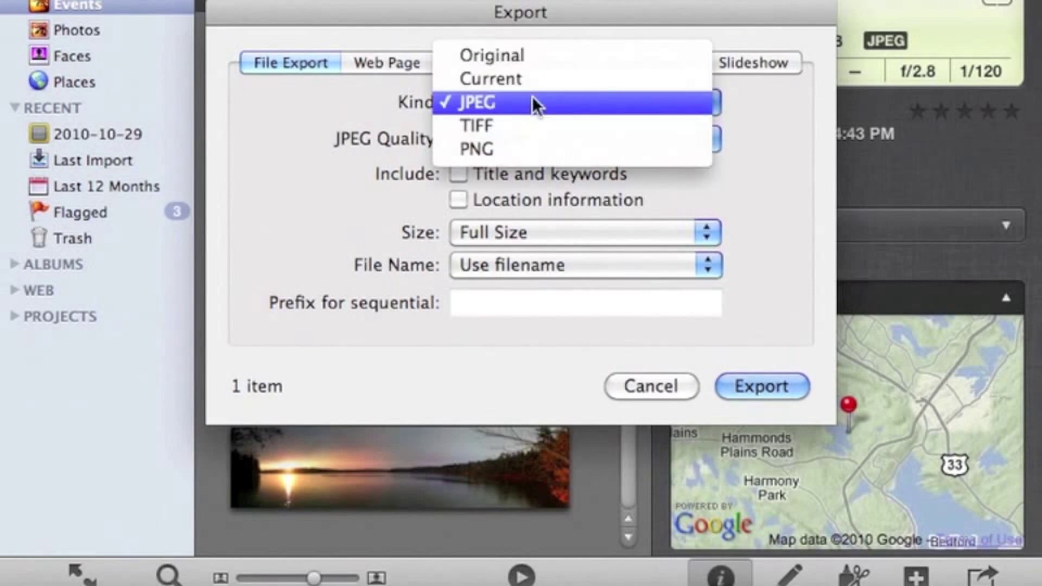
pyautogui.click(532, 61)
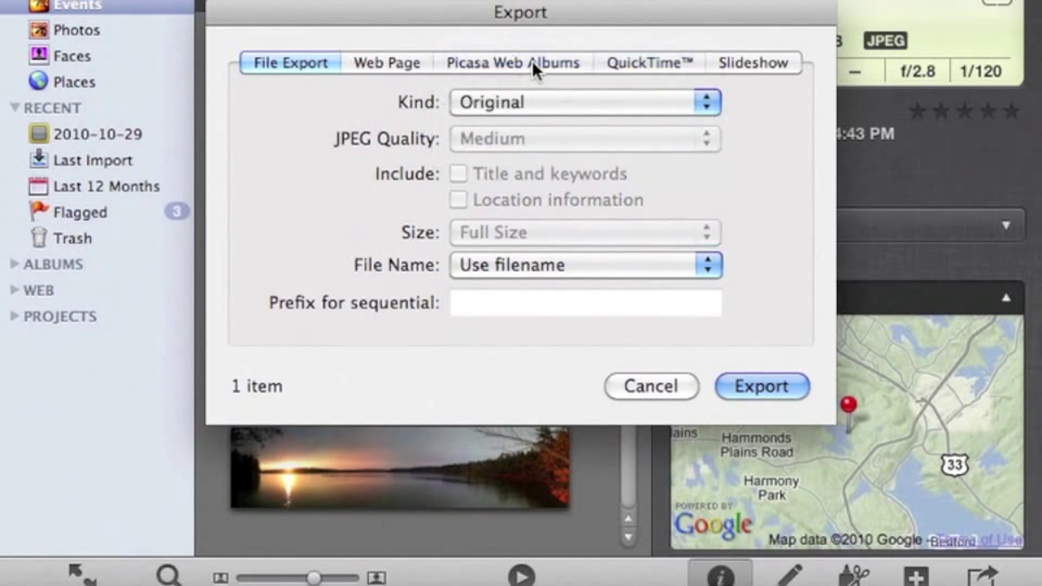
pyautogui.click(787, 387)
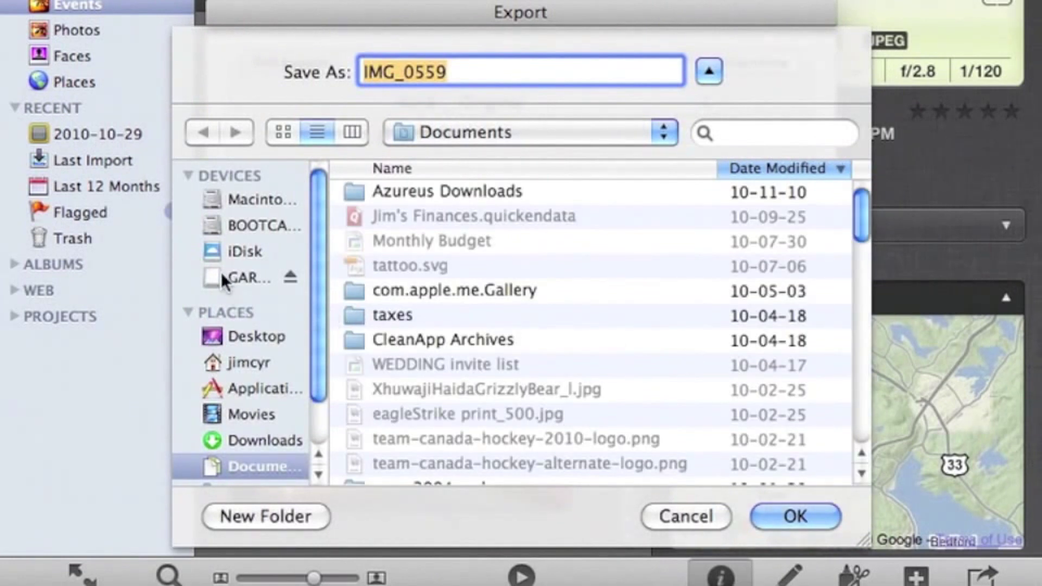
# Save the original IMG_0559 into GARMIN drive's Garmin > JPEG folder
pyautogui.click(220, 272)
pyautogui.click(187, 312)
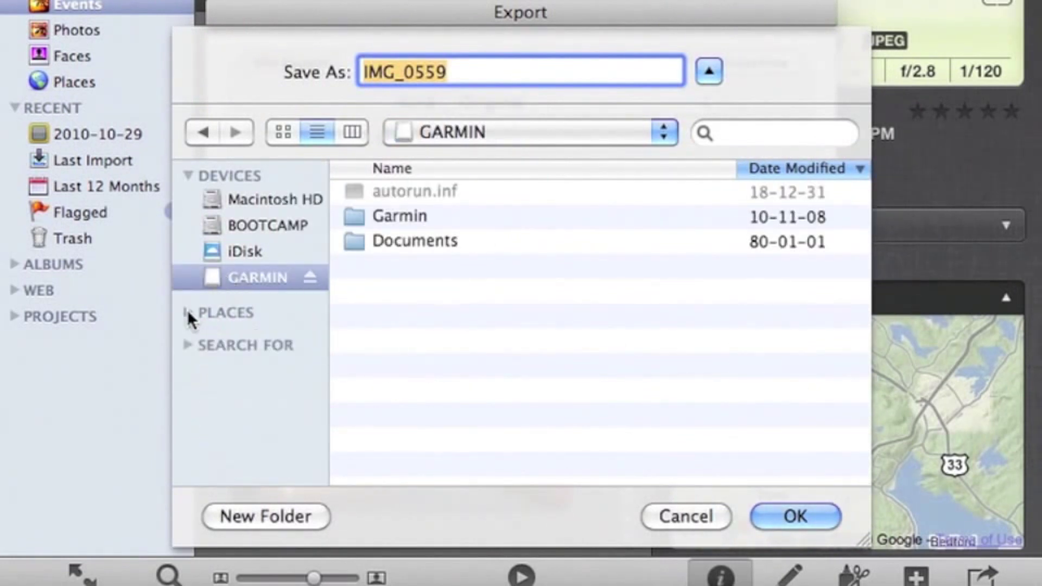
pyautogui.doubleClick(363, 214)
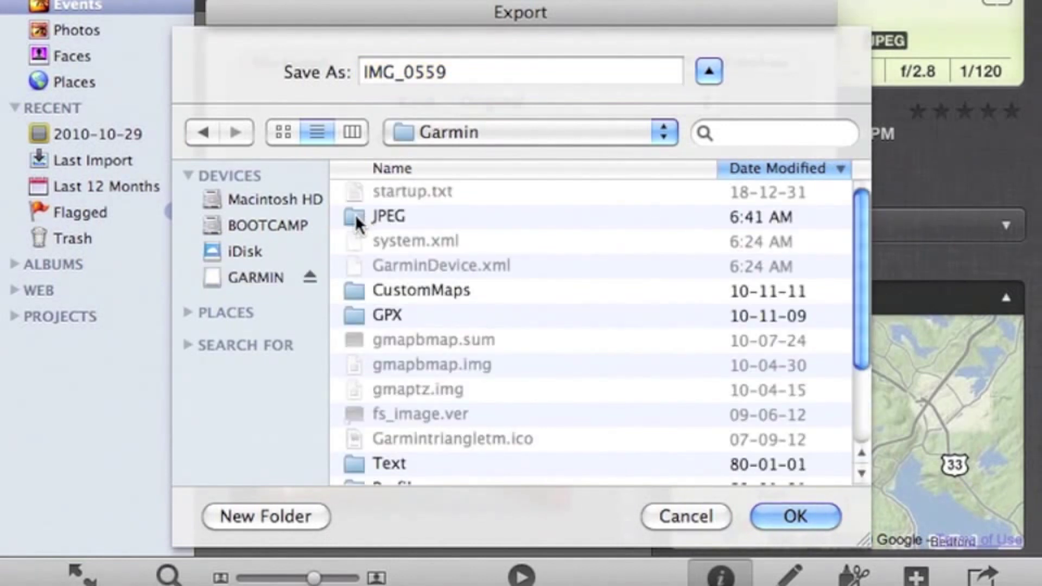
pyautogui.doubleClick(356, 217)
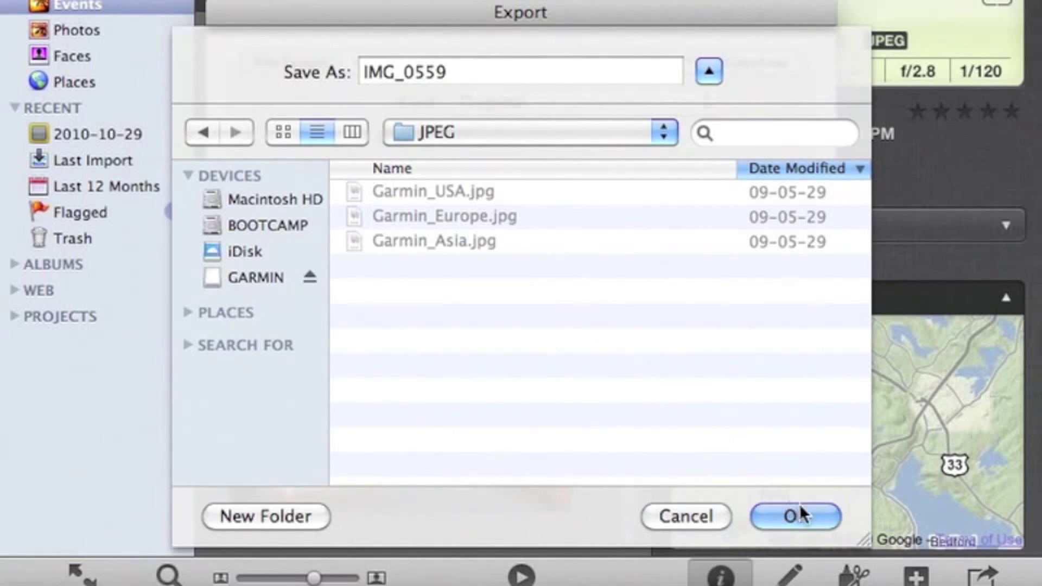
pyautogui.click(819, 520)
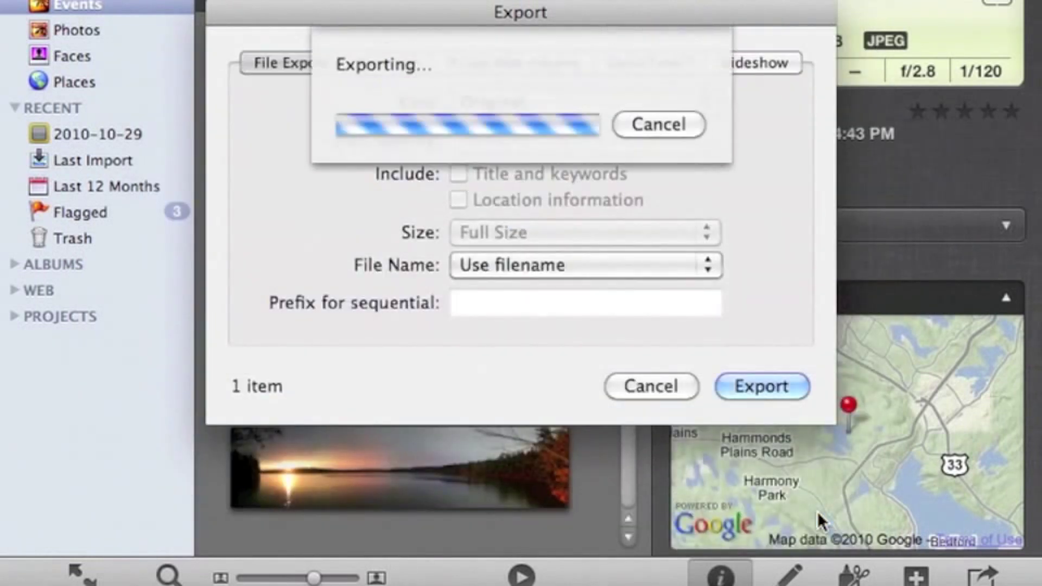